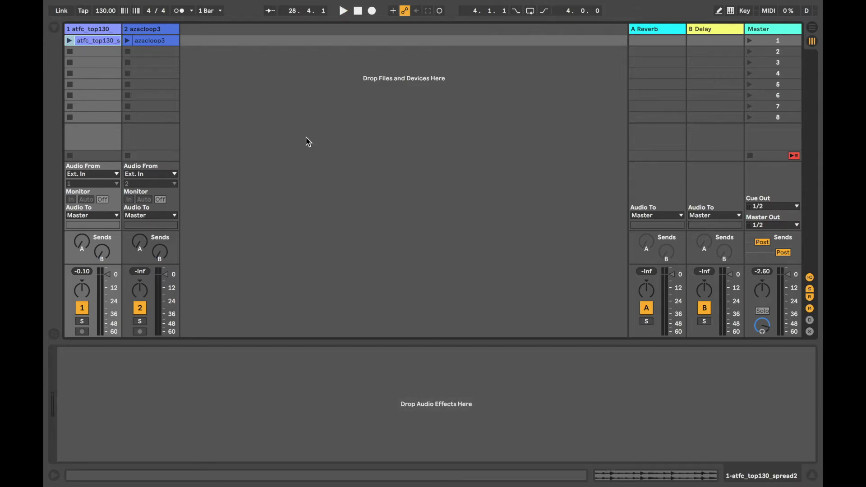
Open the File menu to find the Export Audio/Video command.
left_click(112, 6)
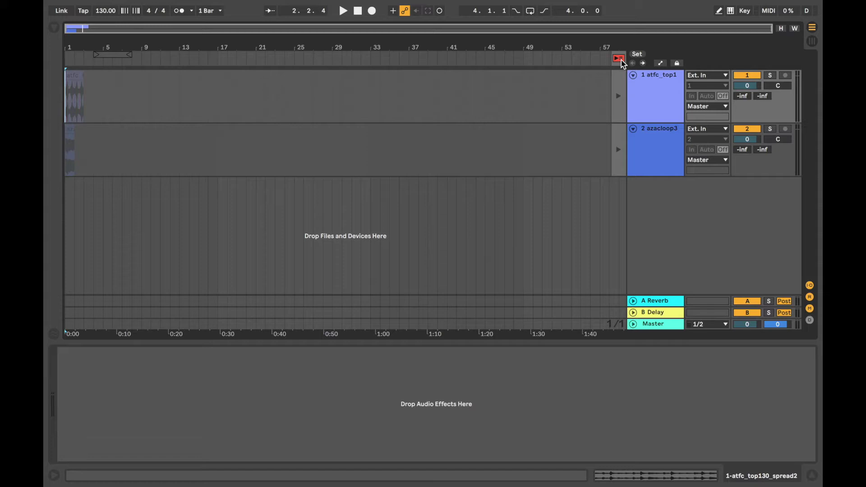
Resume arrangement playback and set the loop to cover the first atfc clip.
left_click(620, 58)
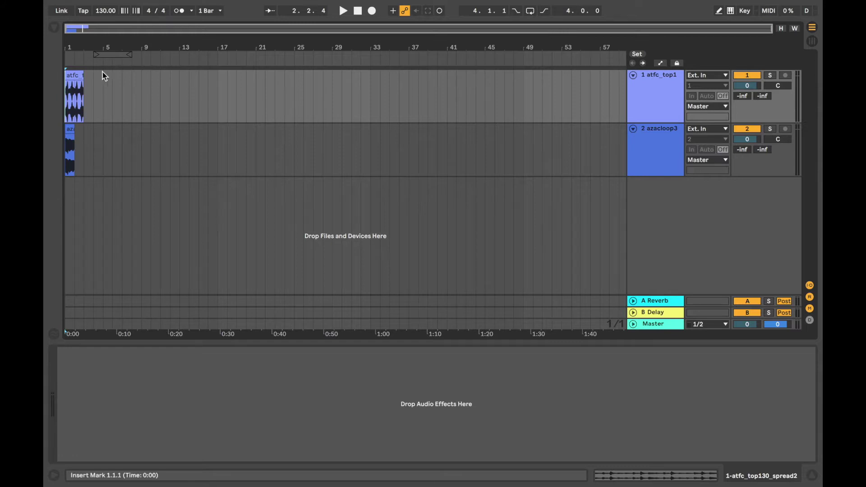
left_click(74, 75)
key("ctrl+l")
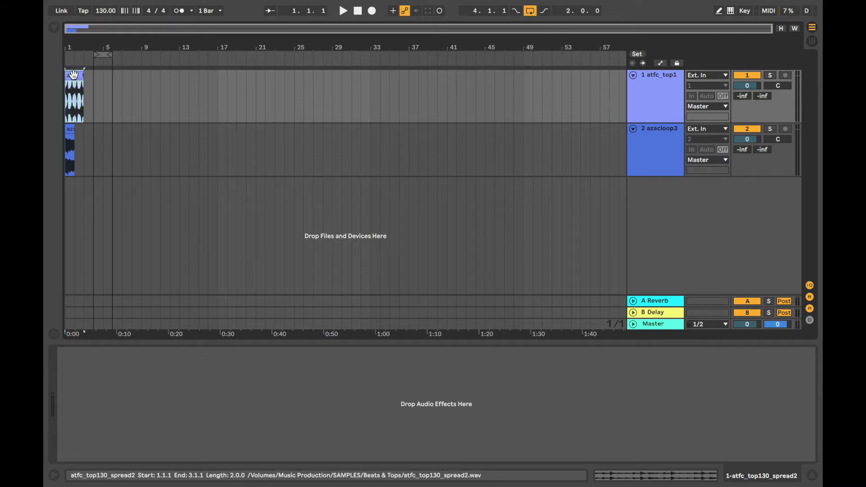
key("ctrl+l")
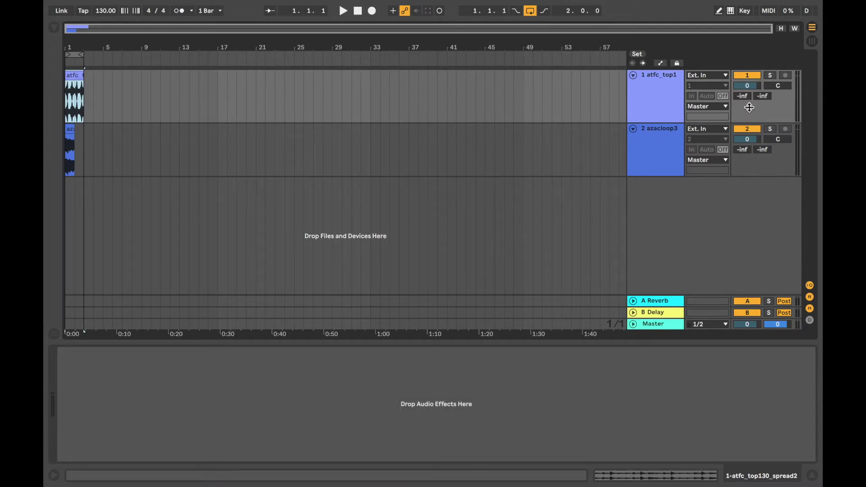
Solo then unsolo track 1, and toggle the Track Activators on both audio tracks.
left_click(769, 75)
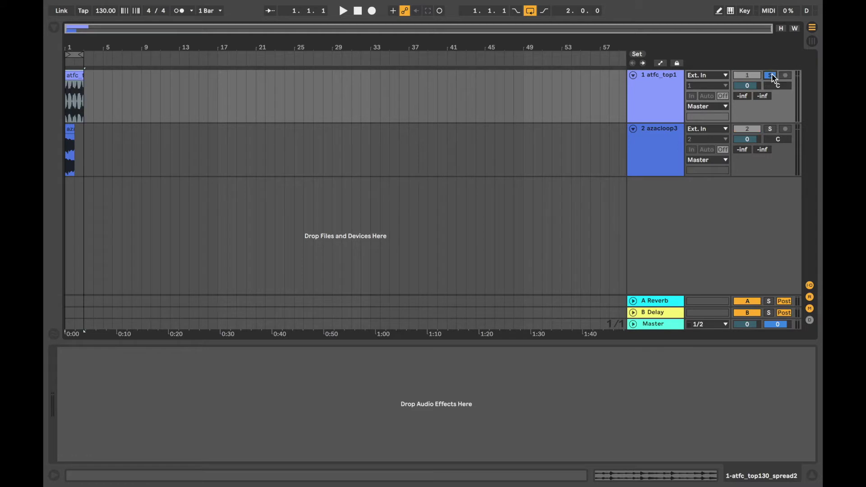
left_click(747, 75)
left_click(770, 75)
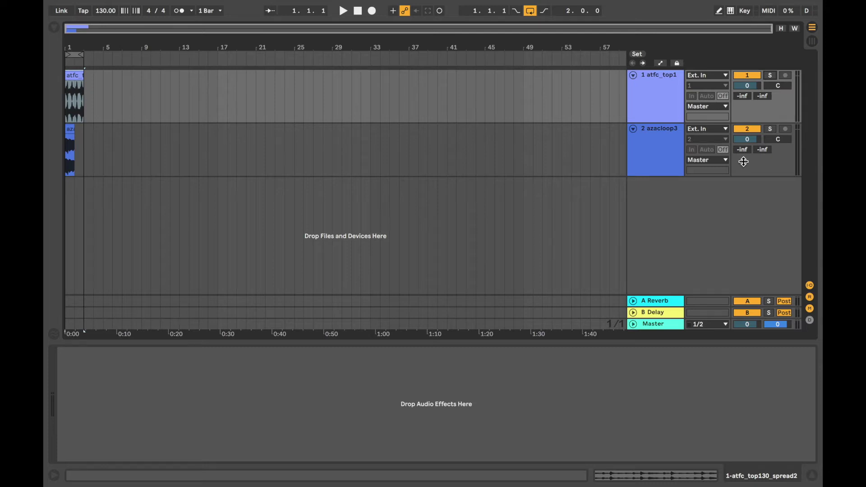
left_click(747, 75)
left_click(749, 130)
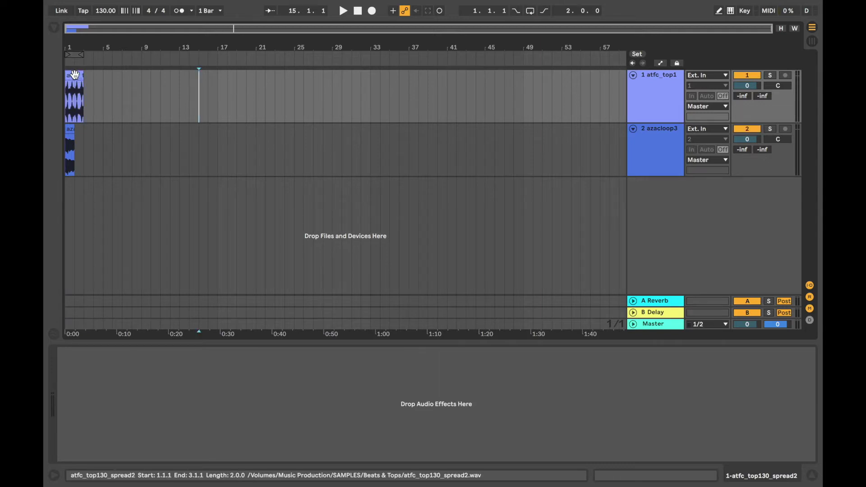
Alt-copy the atfc clip to bar 16, then open export settings for the copied clip's range.
left_click_drag(74, 75, 217, 75)
left_click(250, 87)
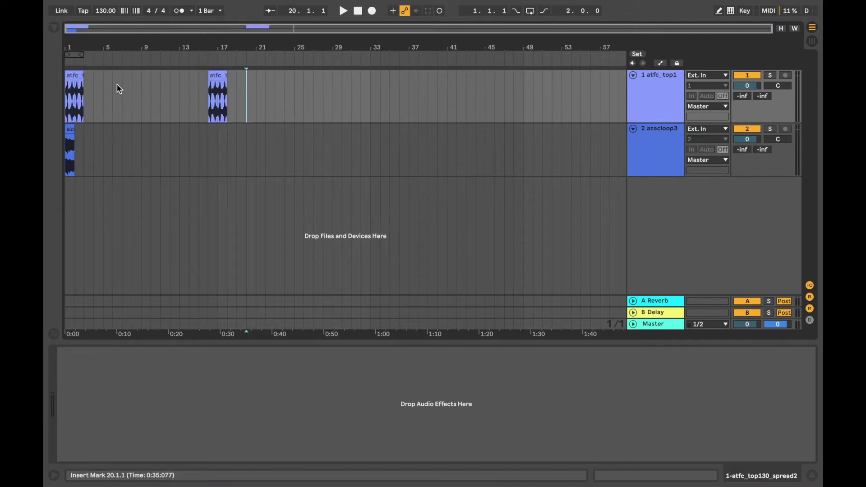
key("shift+super+r")
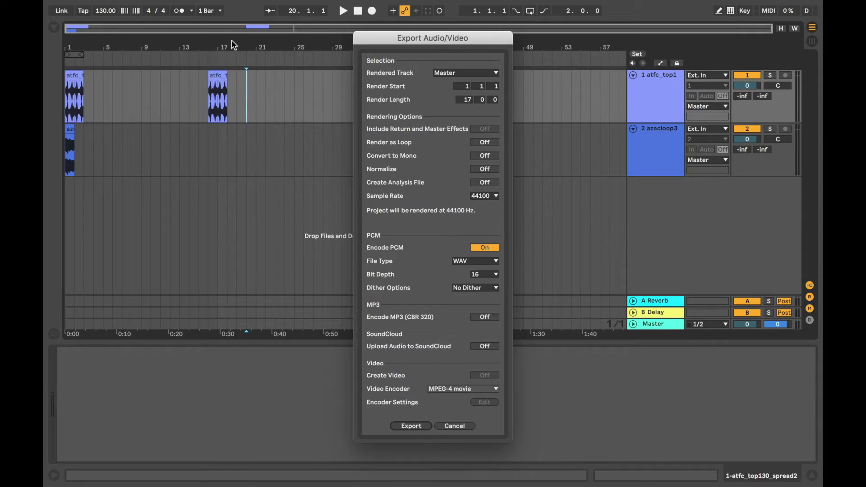
left_click(451, 426)
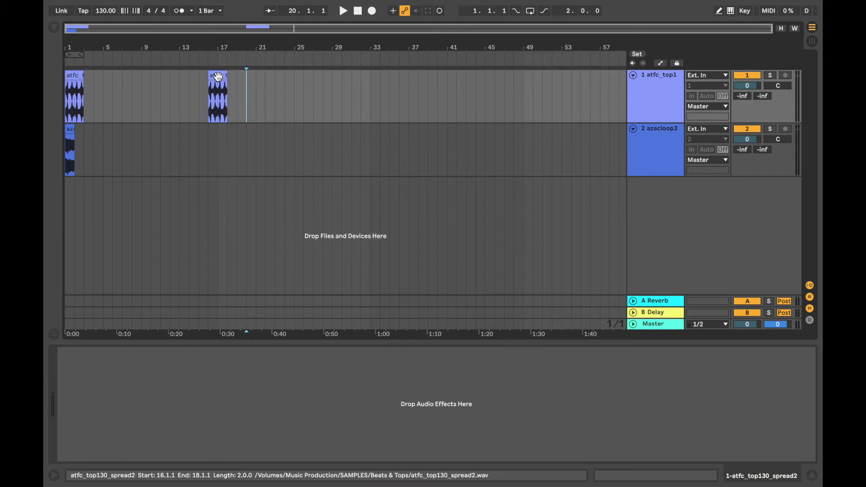
left_click(217, 77)
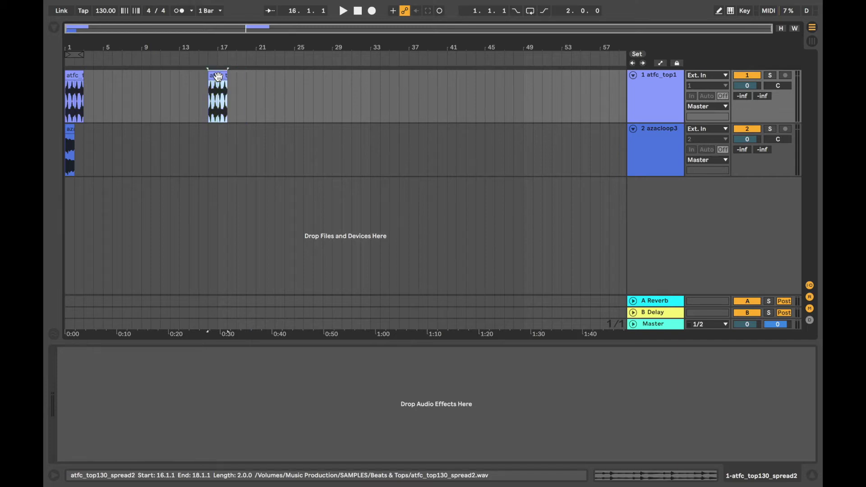
key("super+shift+r")
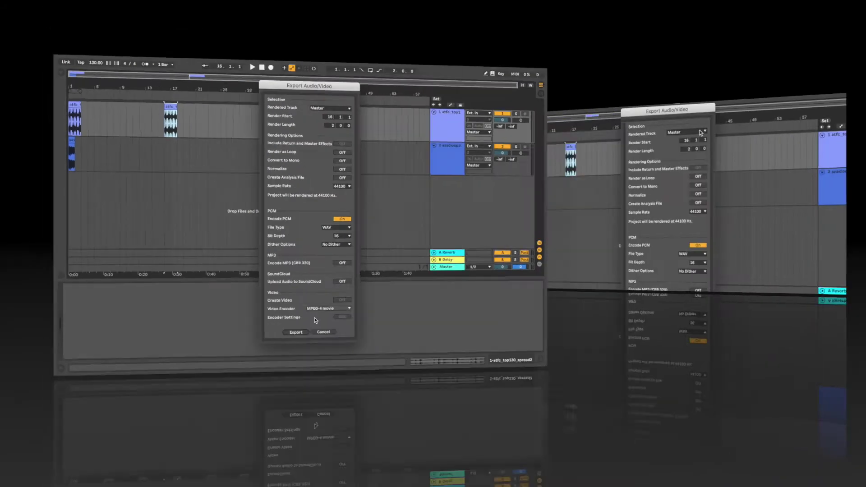
Choose All Individual Tracks as the Rendered Track option.
left_click(487, 73)
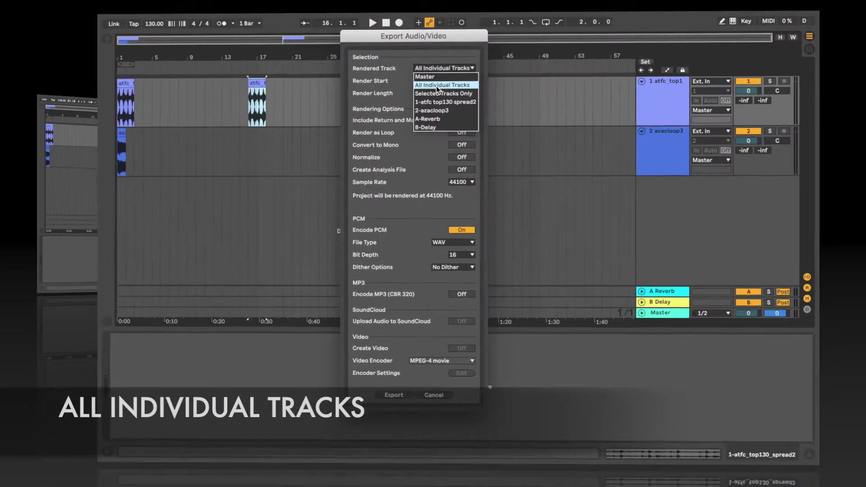
left_click(434, 84)
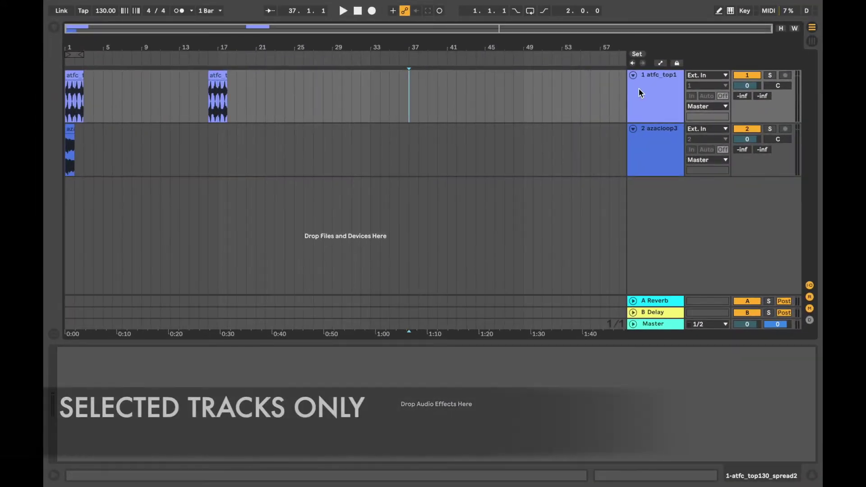
Select the atfc_top1 track and reopen export settings, keeping Rendered Track at Selected Tracks Only.
left_click(639, 88)
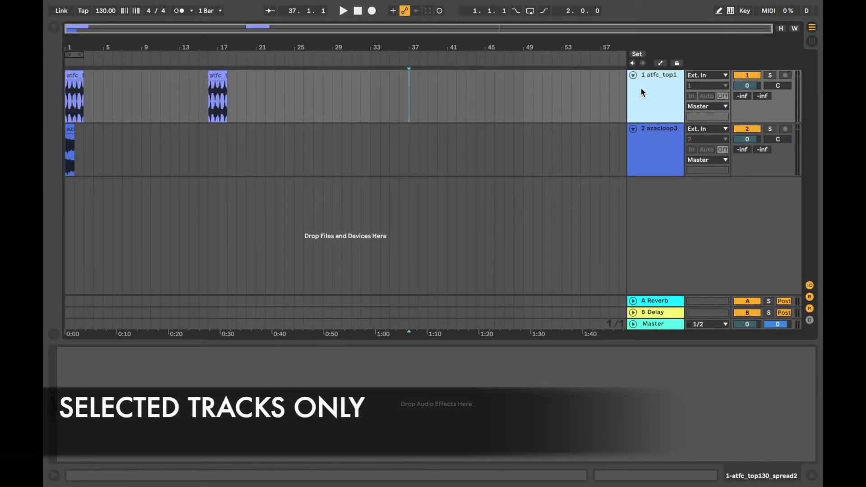
key("super+shift+r")
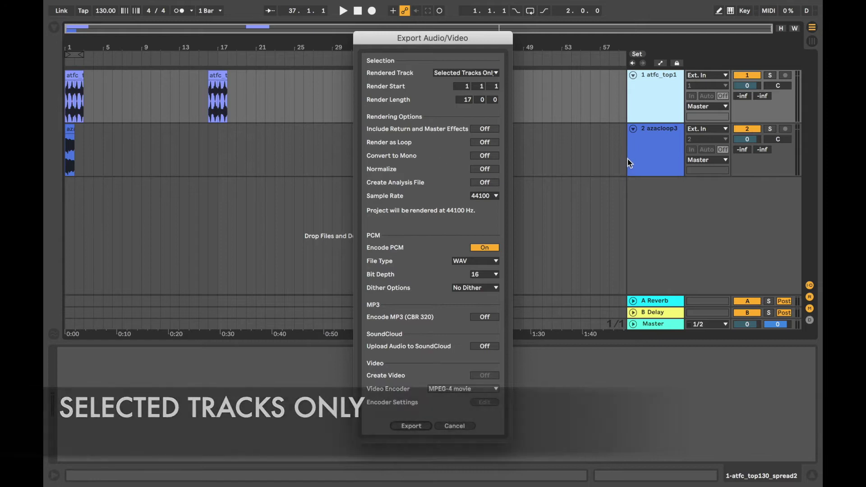
left_click(464, 73)
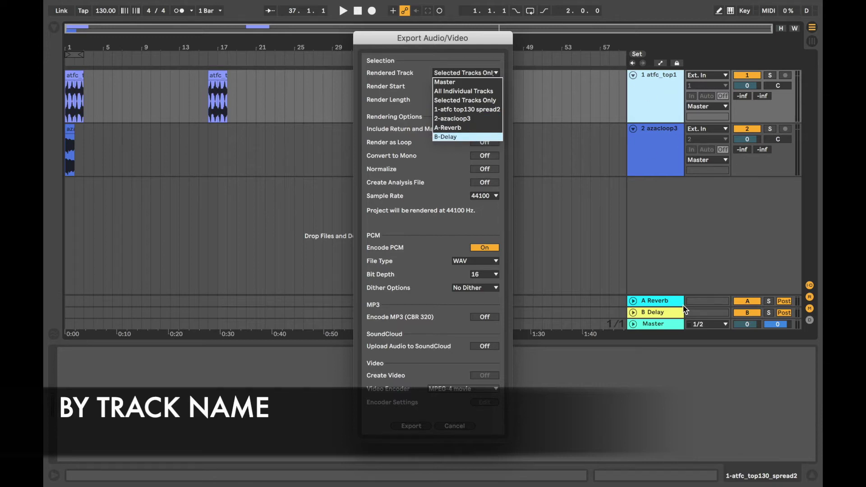
left_click(483, 73)
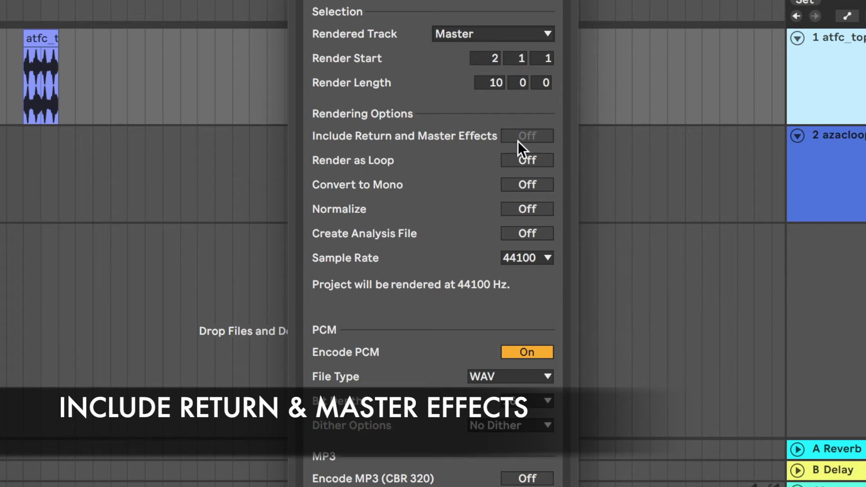
Set Rendered Track to All Individual Tracks and turn Include Return and Master Effects on.
left_click(542, 37)
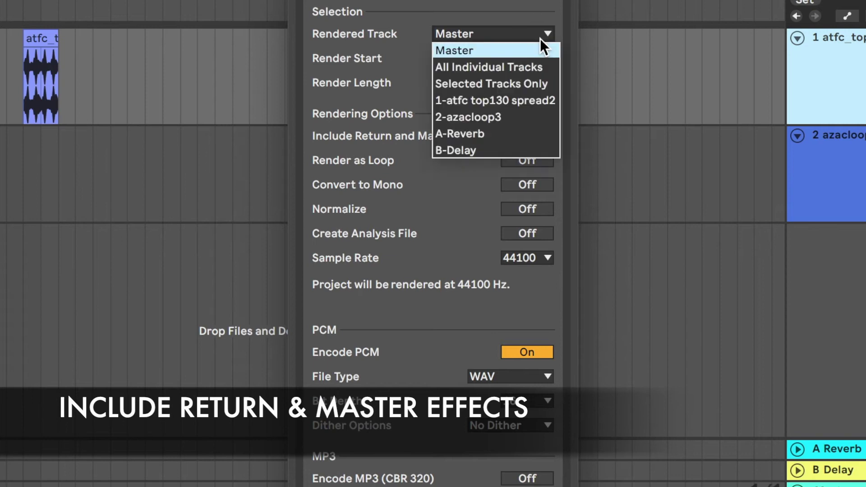
left_click(510, 64)
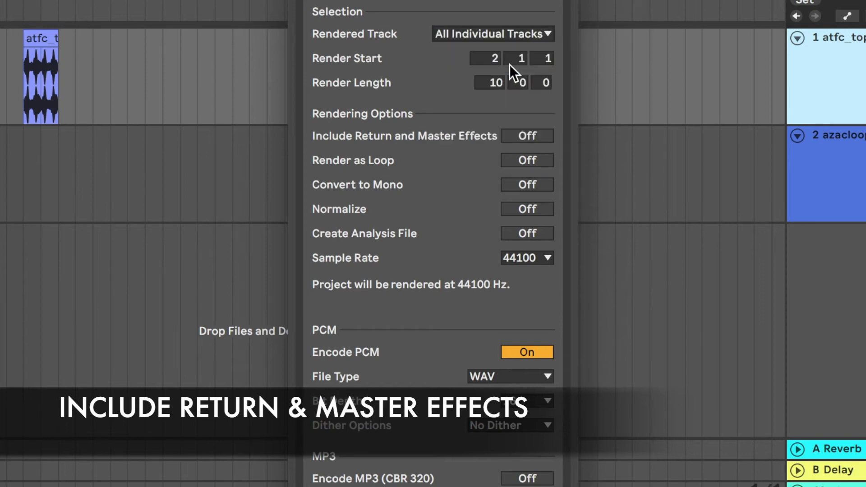
left_click(526, 137)
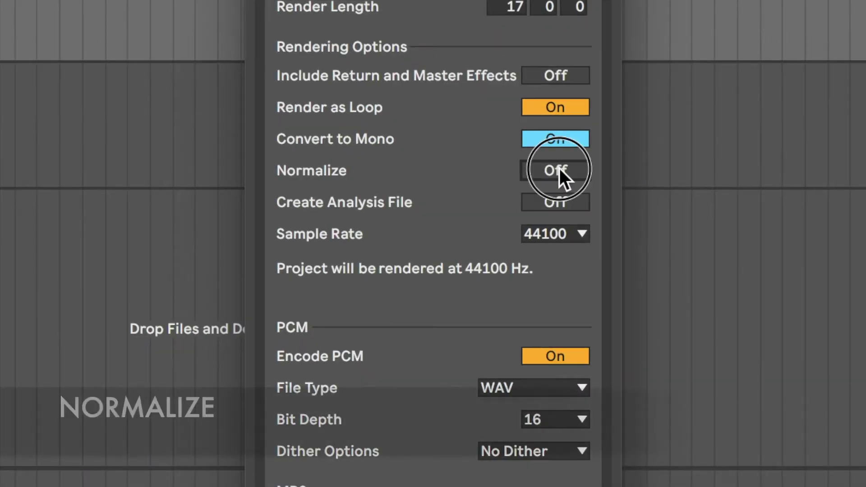
Turn on Normalize and Create Analysis File in the export settings.
left_click(559, 170)
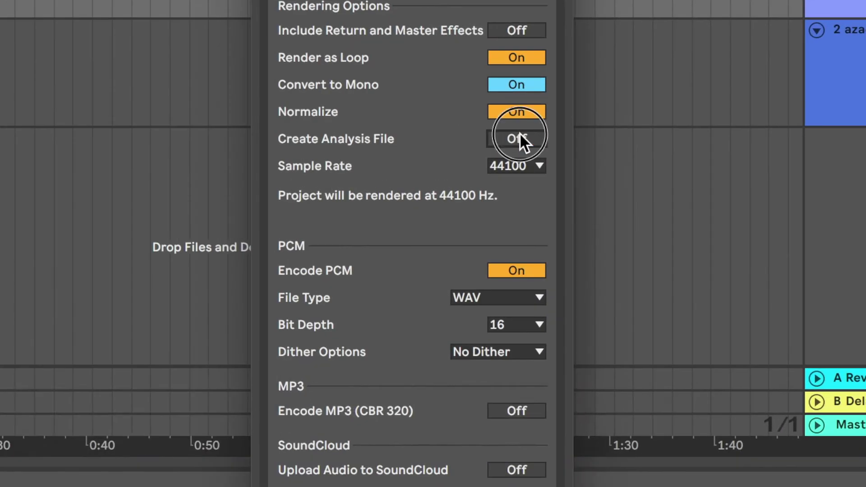
left_click(558, 199)
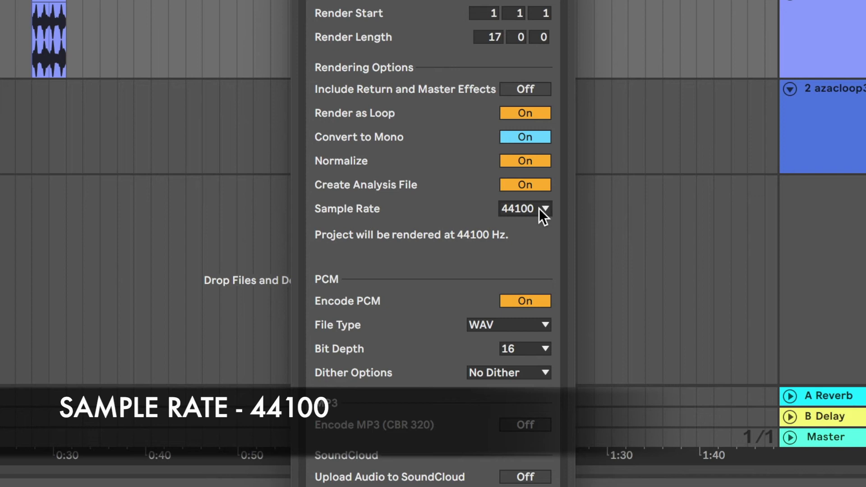
left_click(539, 208)
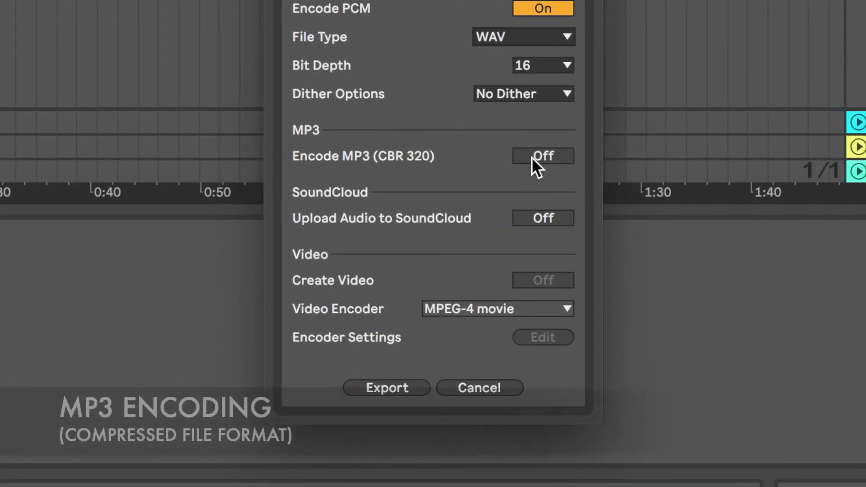
left_click(532, 157)
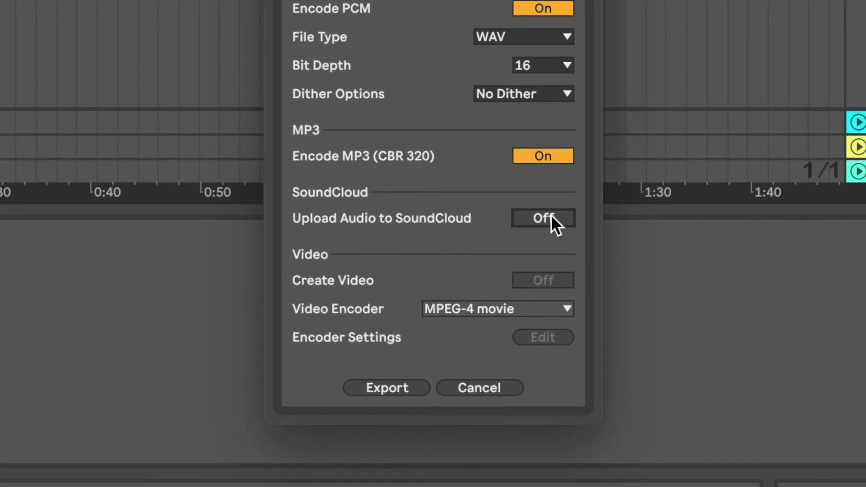
left_click(681, 190)
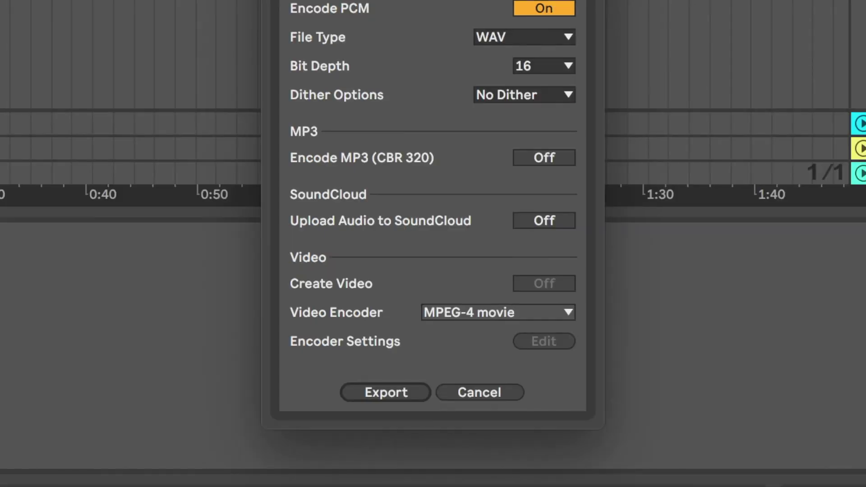
Start the export and edit the suggested Beat 3 file name in the Save dialog.
left_click(404, 399)
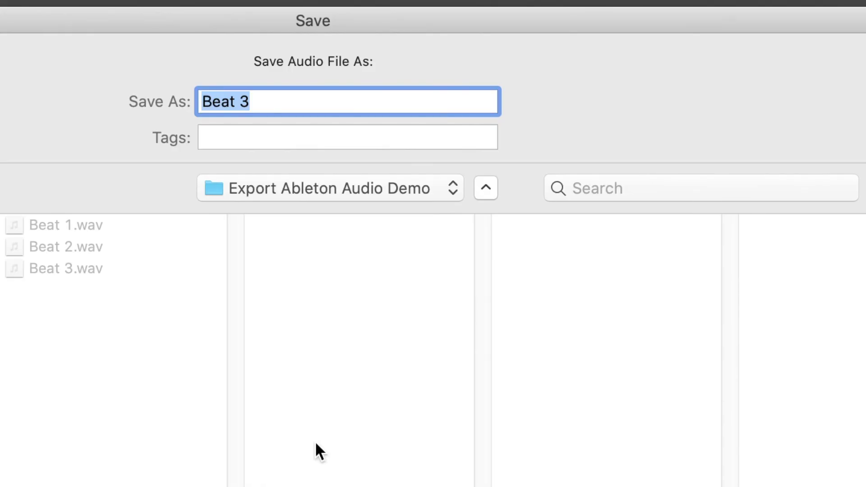
left_click(270, 101)
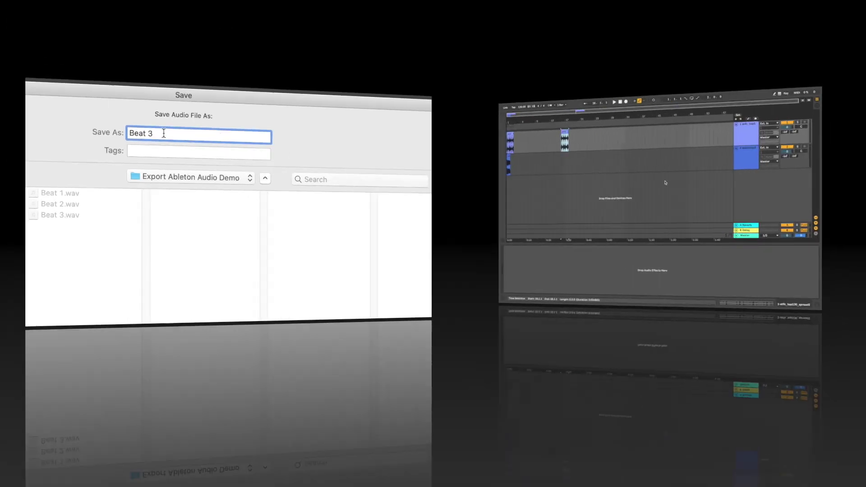